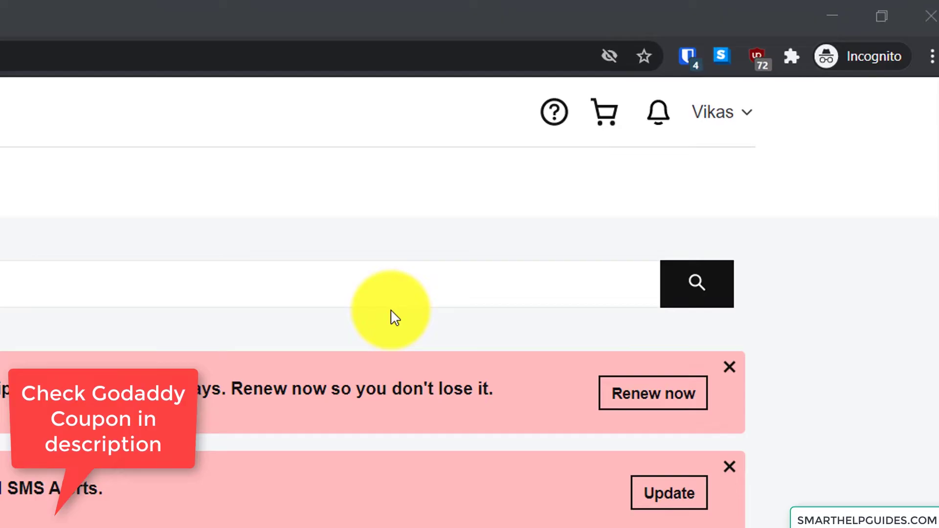
- Go to My Products from the GoDaddy account menu to list the domains and hosting
left_click(824, 66)
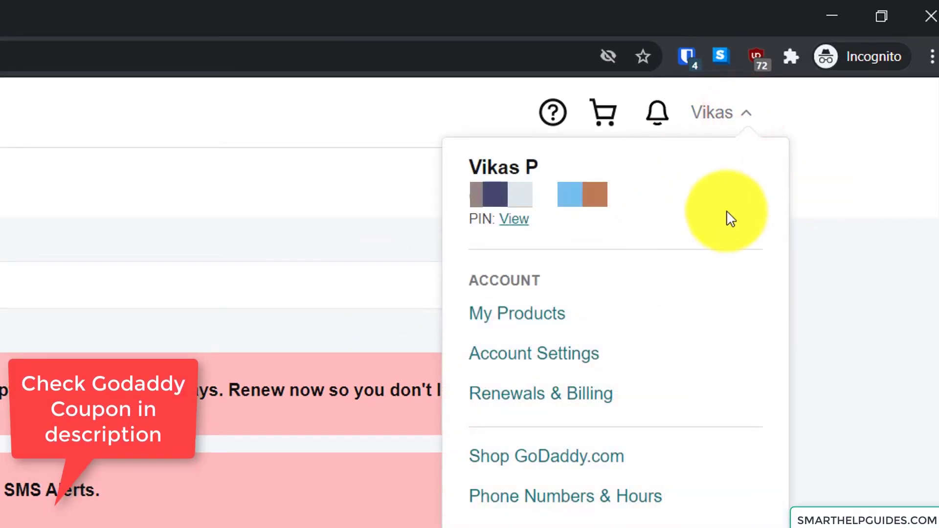
left_click(522, 311)
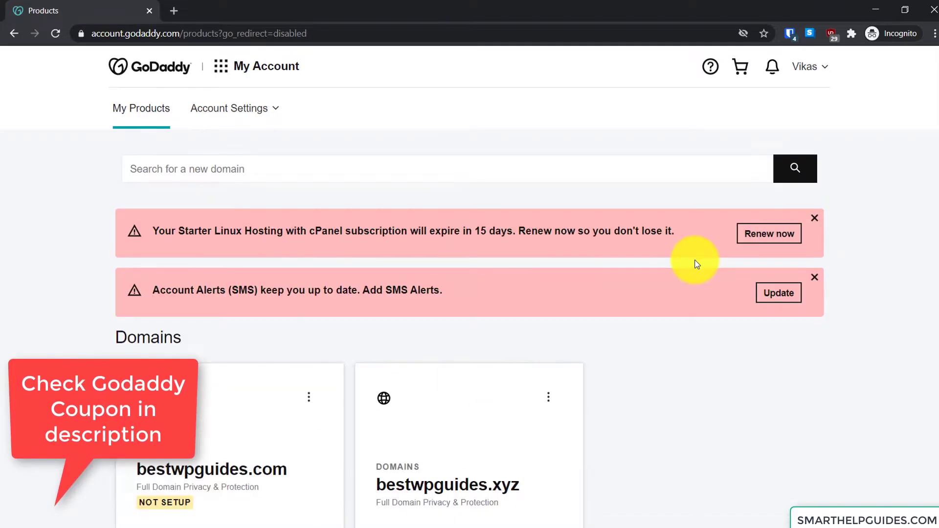
- Scroll down to the Starter Linux Hosting with cPanel plan under Web Hosting
scroll(886, 245, "down", 3)
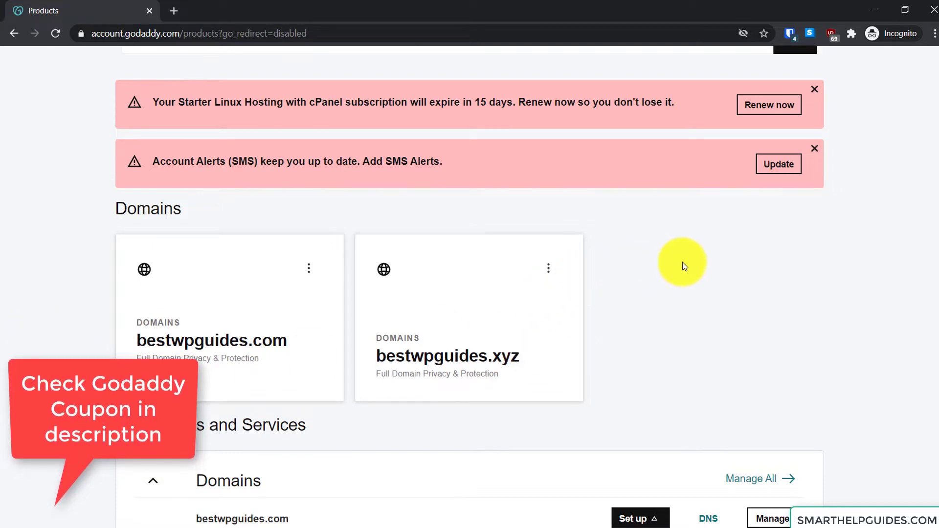
scroll(682, 262, "down", 5)
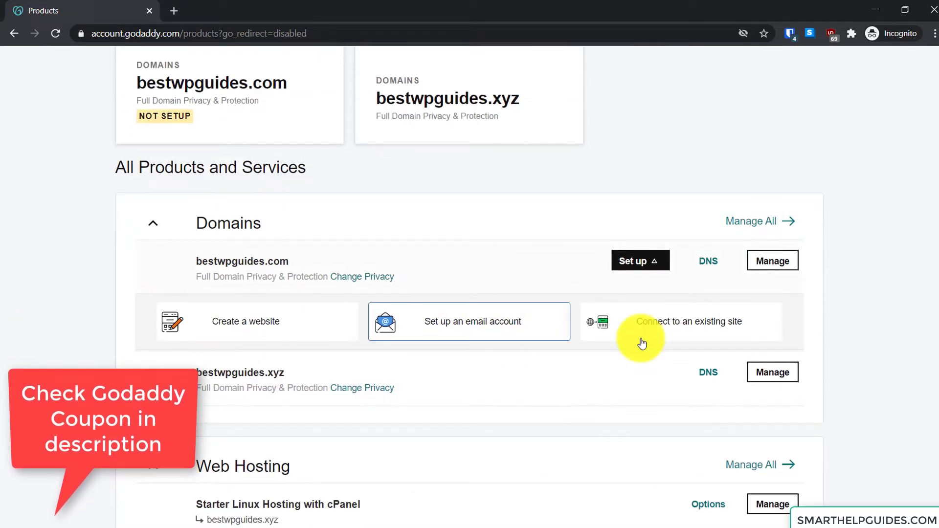
scroll(756, 356, "down", 3)
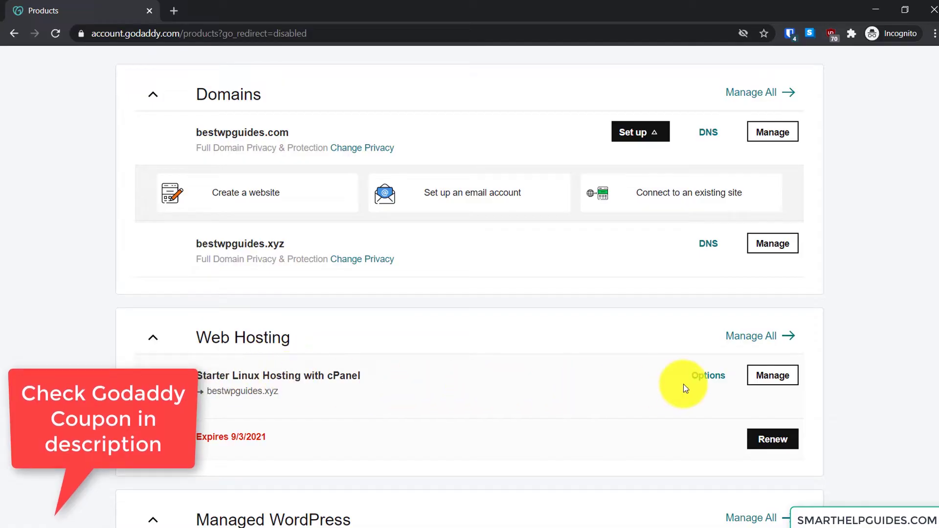
- Manage the Starter Linux Hosting with cPanel plan to launch its cPanel dashboard
left_click(774, 377)
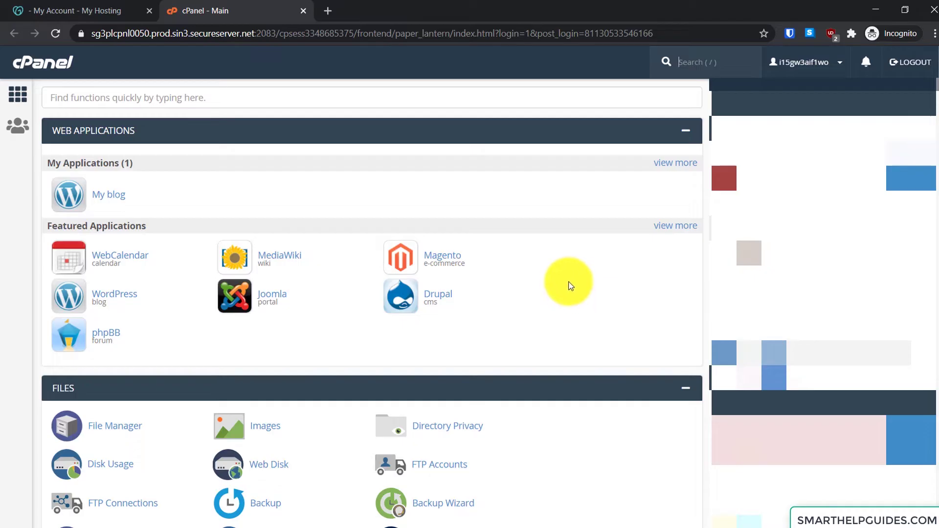
- Open Installatron Applications Installer from cPanel's Software section
scroll(2, 275, "down", 8)
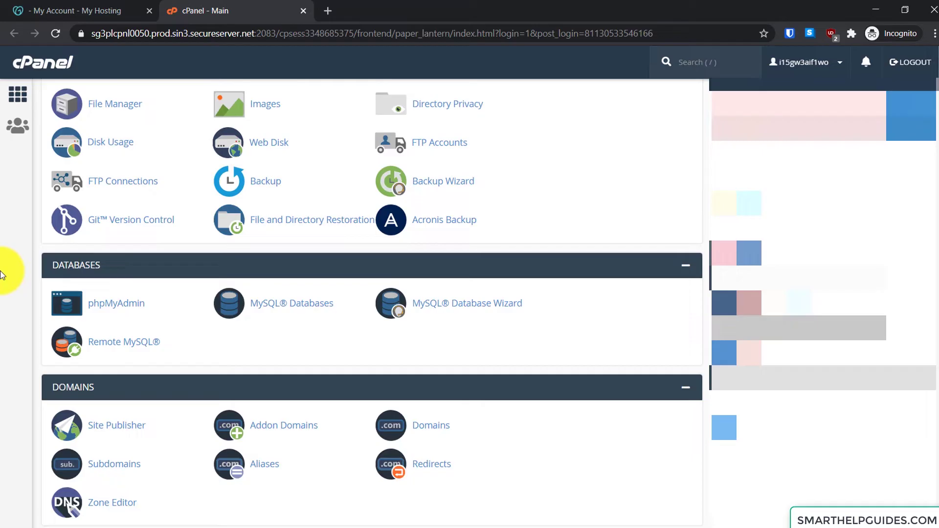
scroll(1, 275, "down", 10)
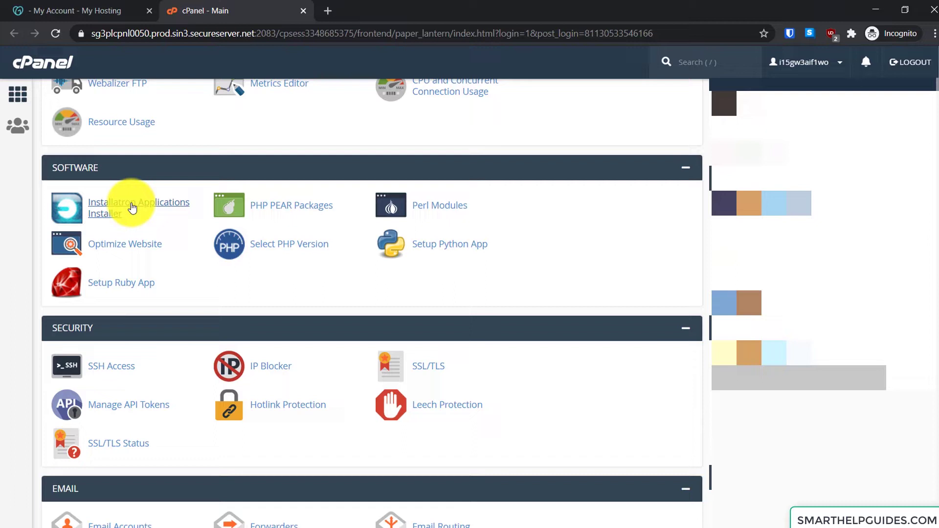
left_click(131, 207)
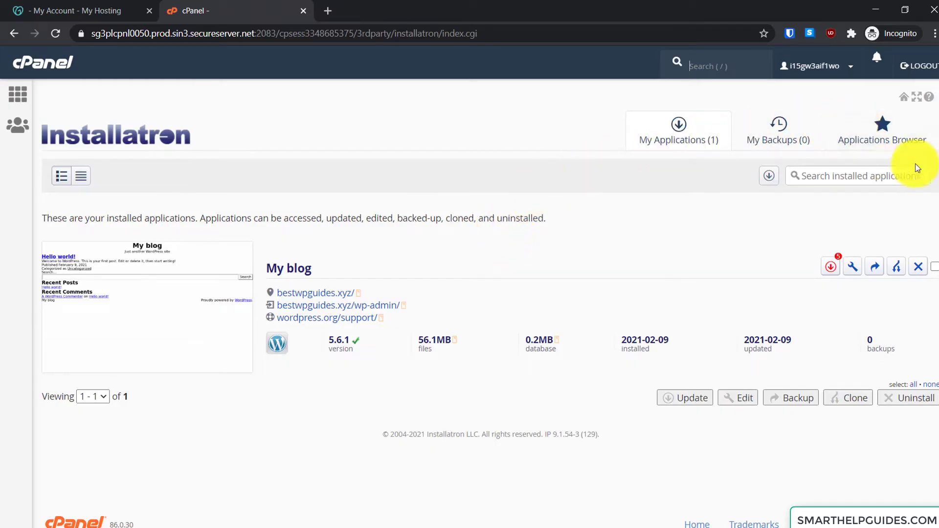
- Search the Applications Browser for wordpress and start a new WordPress installation
left_click(904, 139)
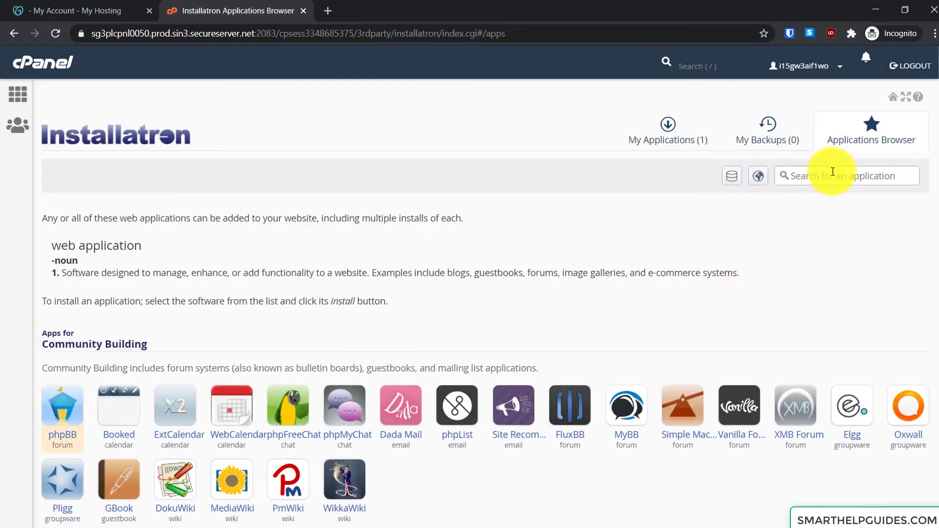
left_click(833, 173)
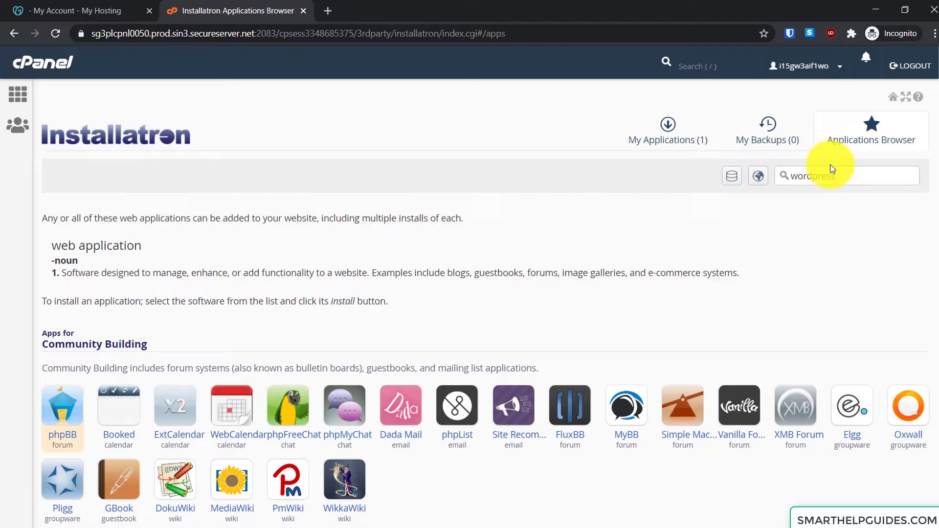
key("Return")
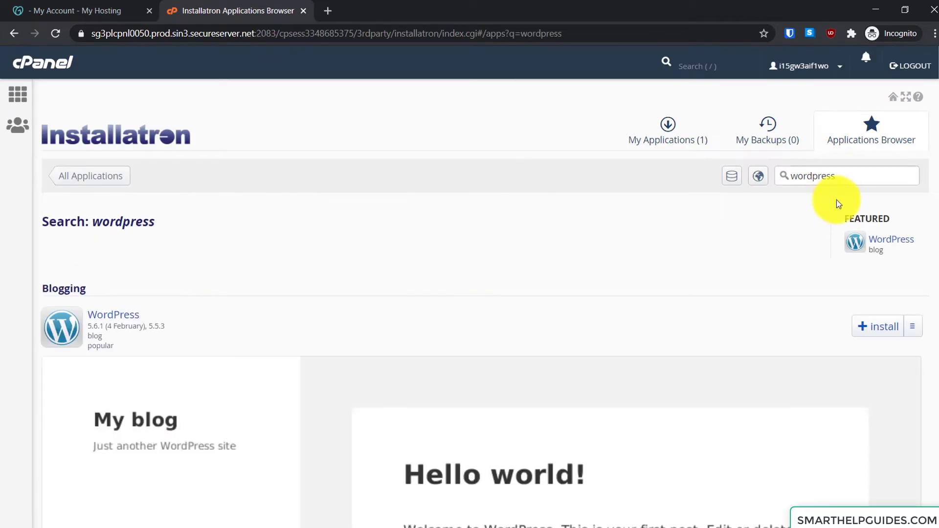
left_click(866, 332)
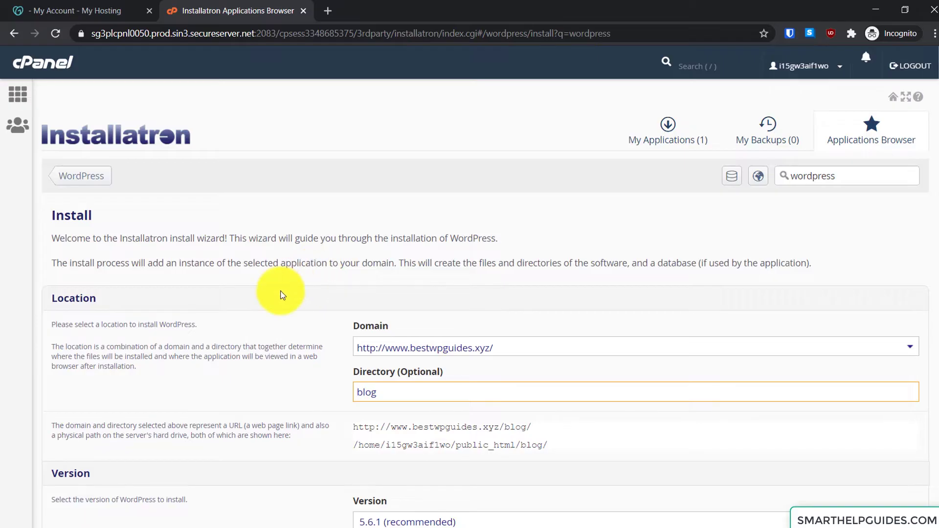
scroll(283, 295, "down", 1)
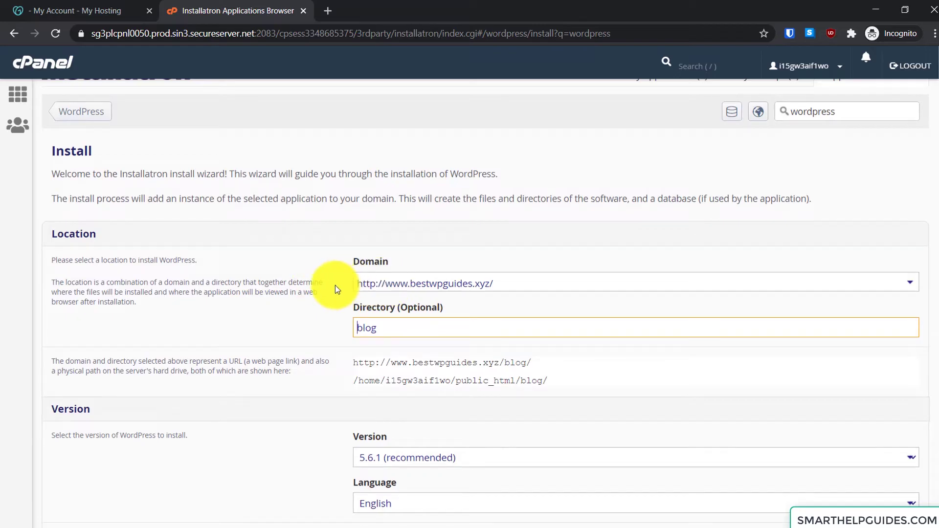
left_click(397, 290)
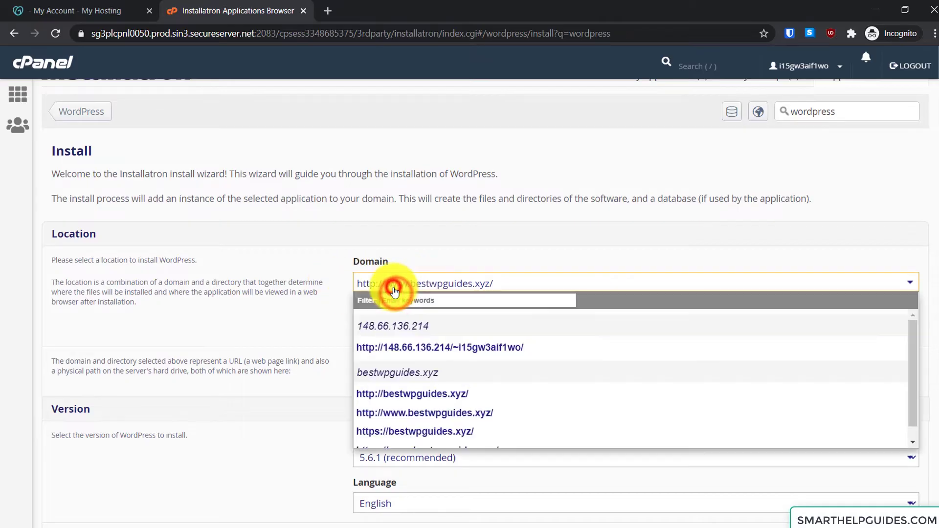
left_click(415, 394)
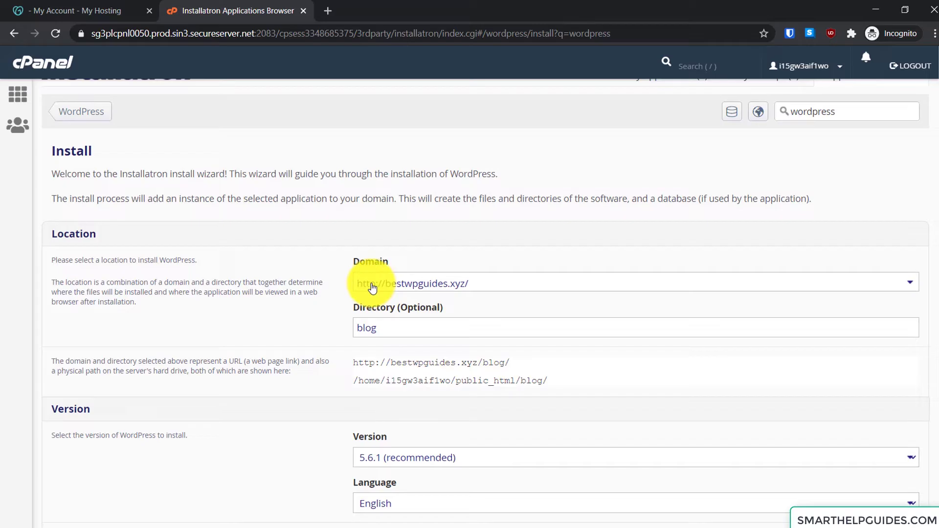
left_click(398, 284)
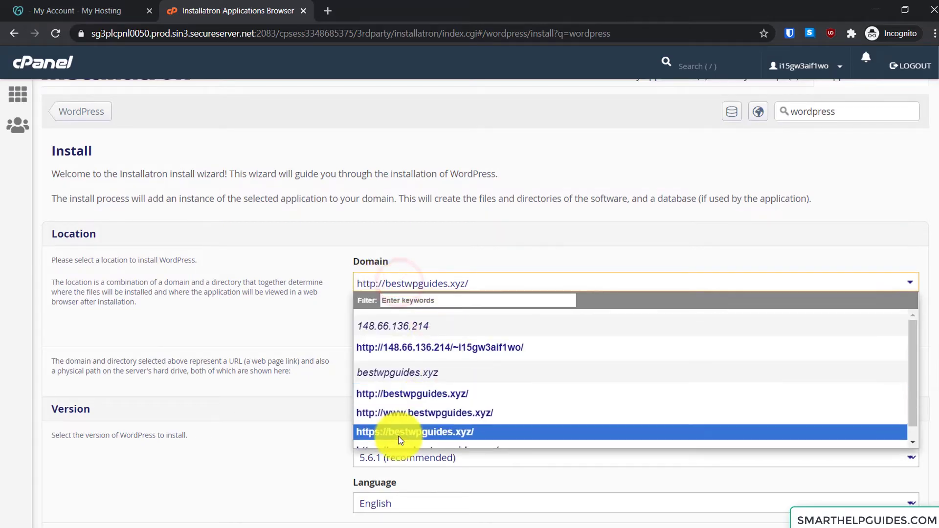
left_click(428, 394)
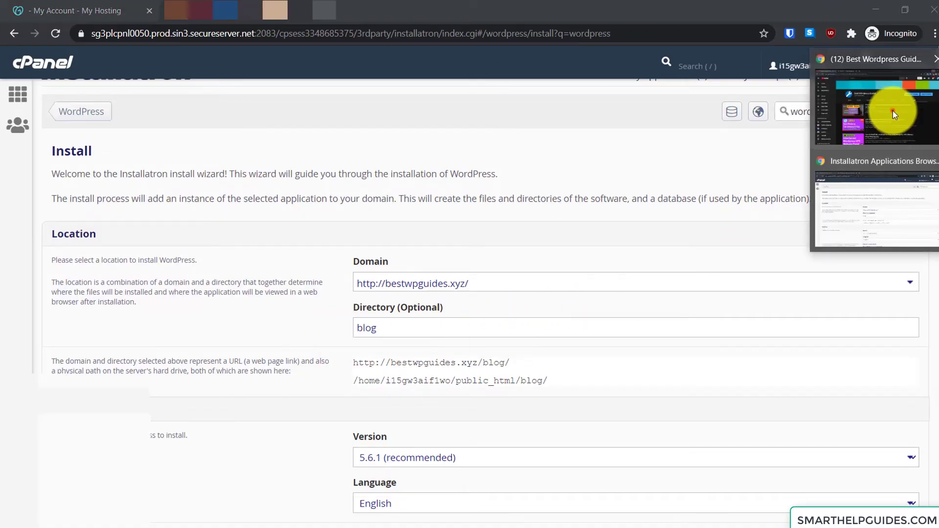
left_click(893, 110)
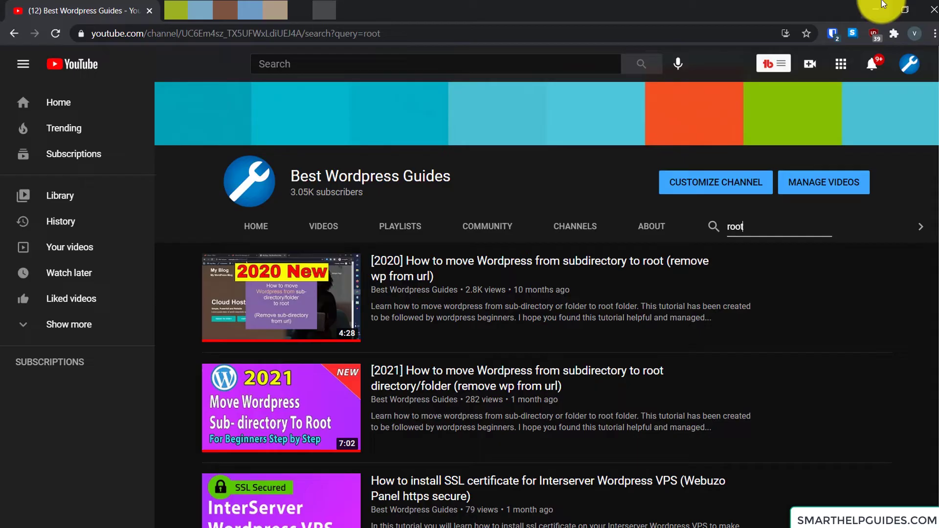
left_click(875, 9)
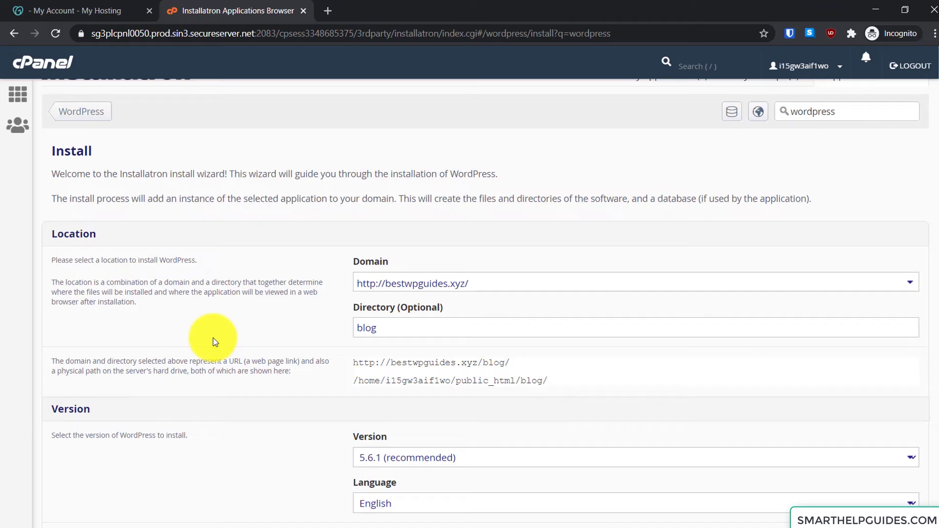
- Clear the 'blog' directory so WordPress installs at the domain root
double_click(402, 333)
key("BackSpace")
left_click(272, 338)
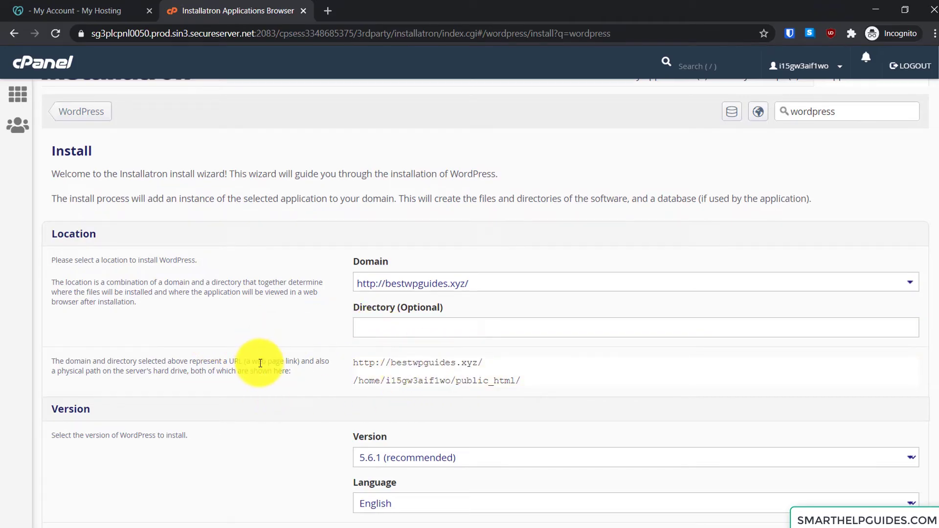
scroll(259, 360, "down", 4)
scroll(289, 366, "down", 1)
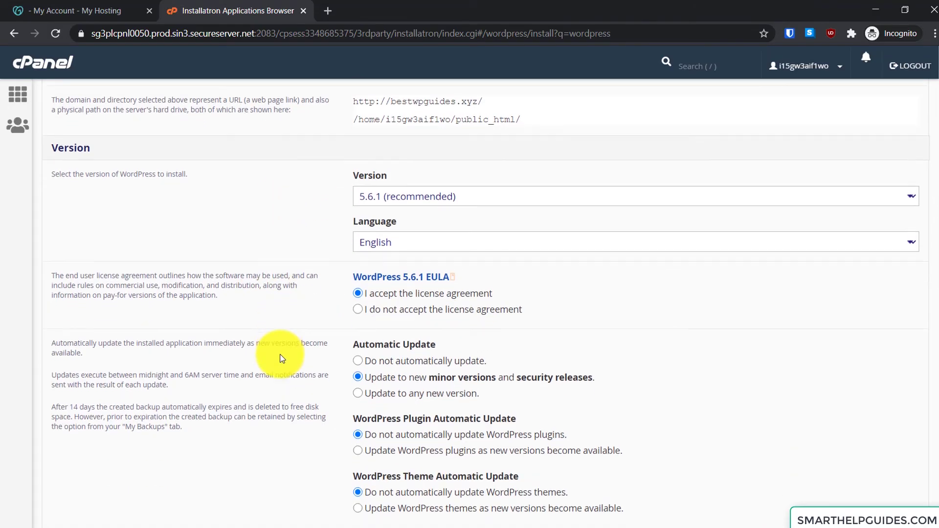
scroll(282, 358, "down", 7)
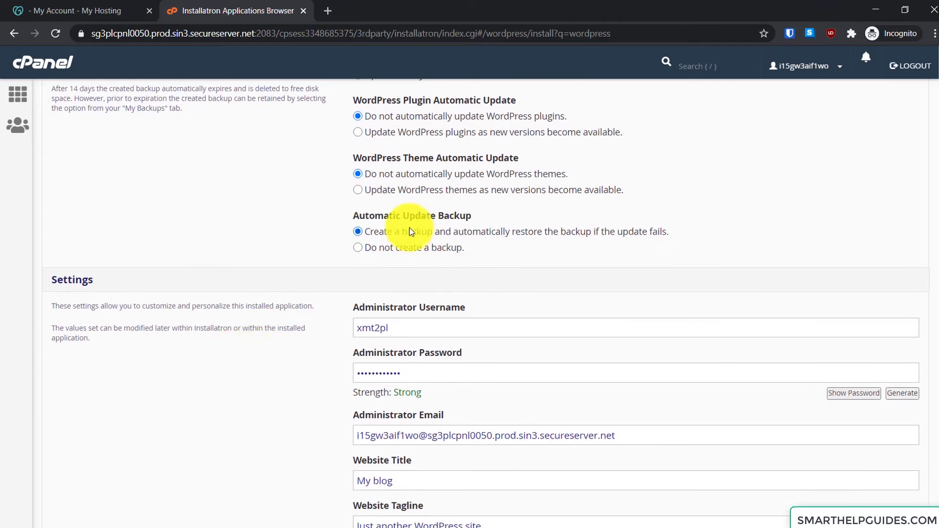
scroll(342, 255, "down", 1)
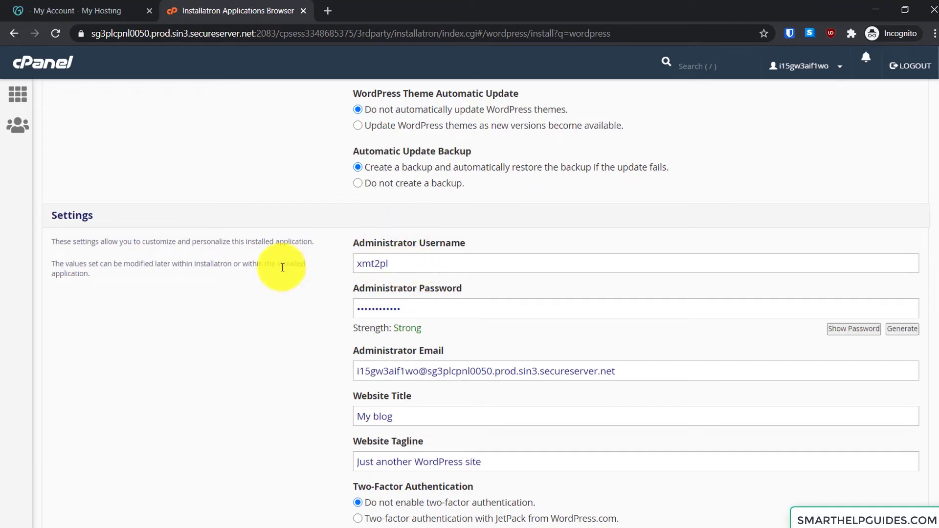
- Review the generated admin username, password and email, then mask the password
double_click(389, 263)
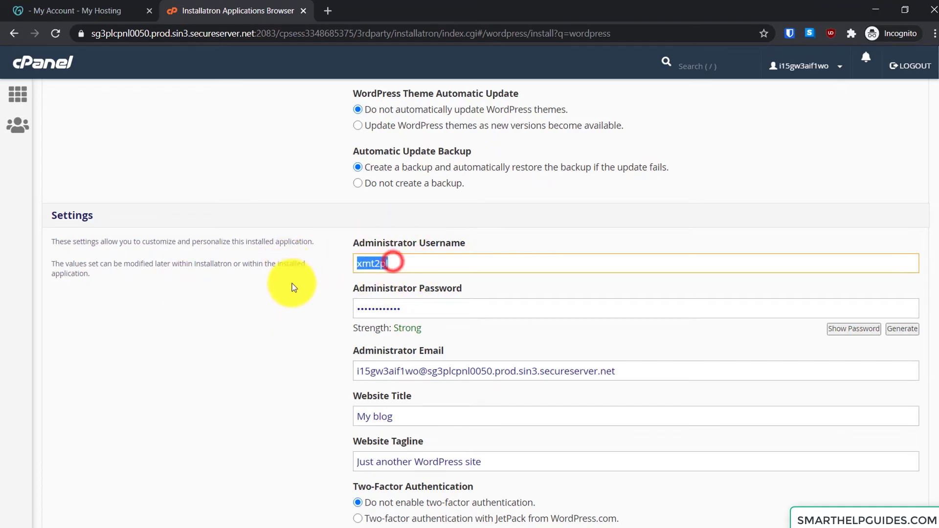
left_click(308, 319)
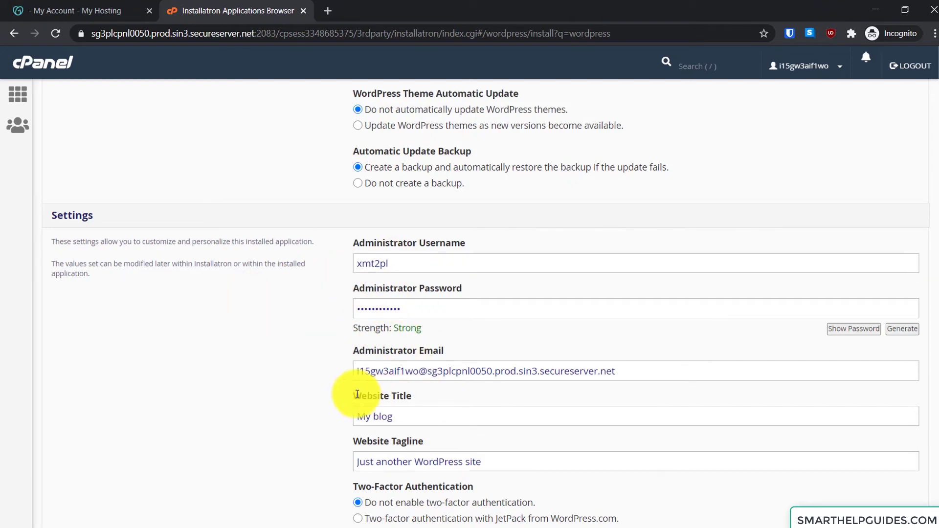
left_click(837, 328)
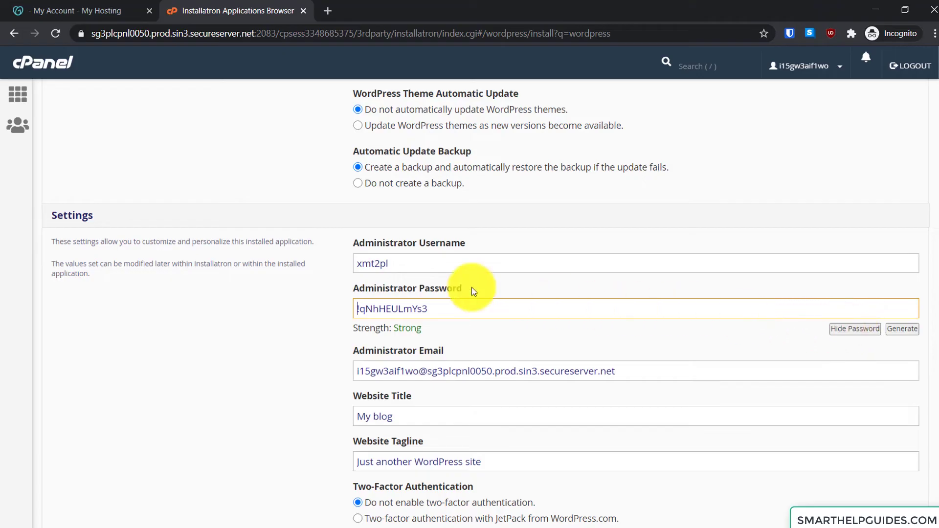
left_click_drag(462, 310, 357, 310)
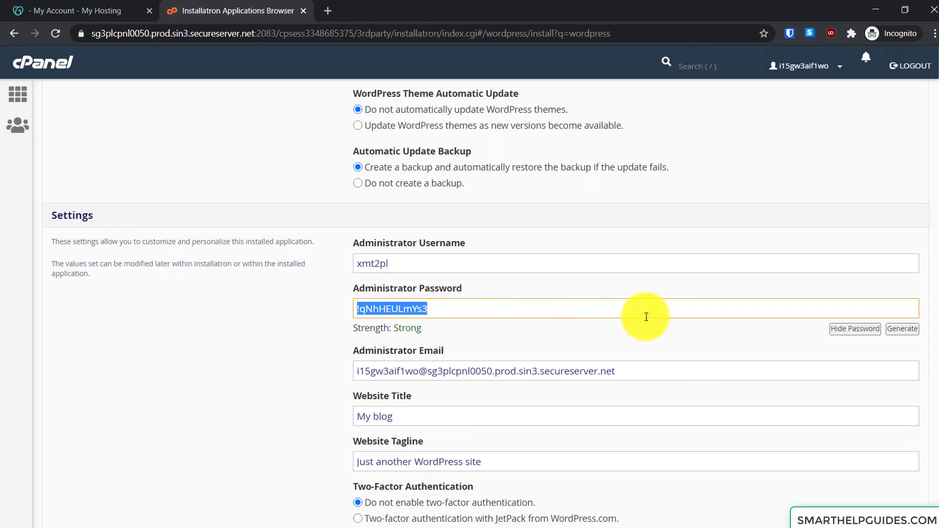
left_click(689, 318)
left_click(848, 337)
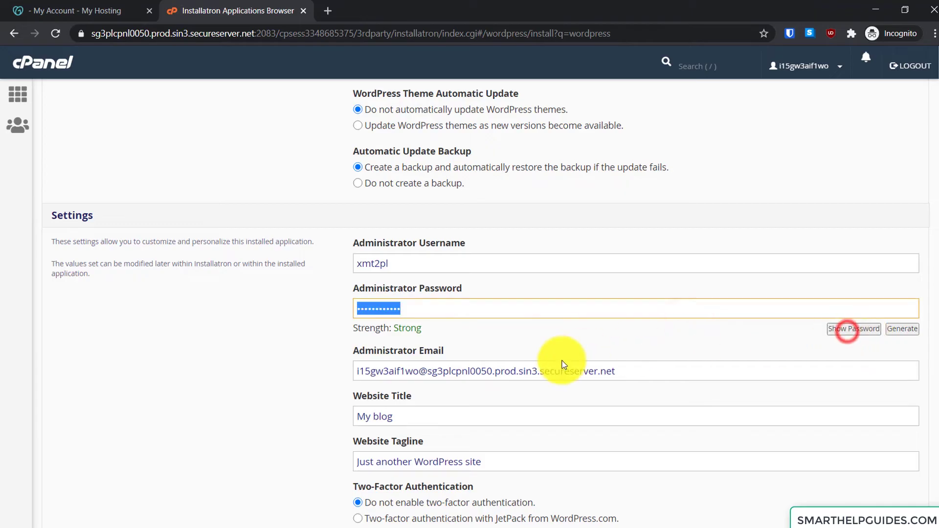
left_click(577, 344)
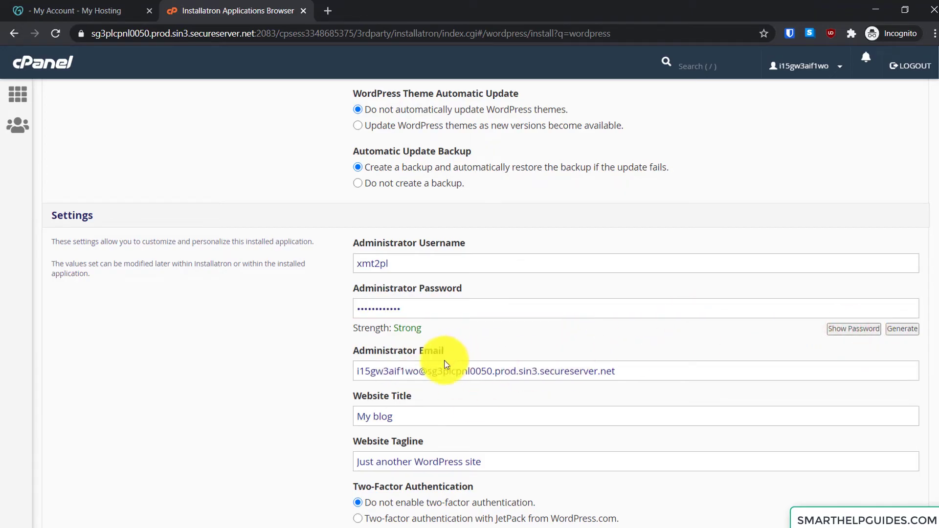
left_click(526, 371)
left_click_drag(635, 370, 359, 371)
left_click(248, 345)
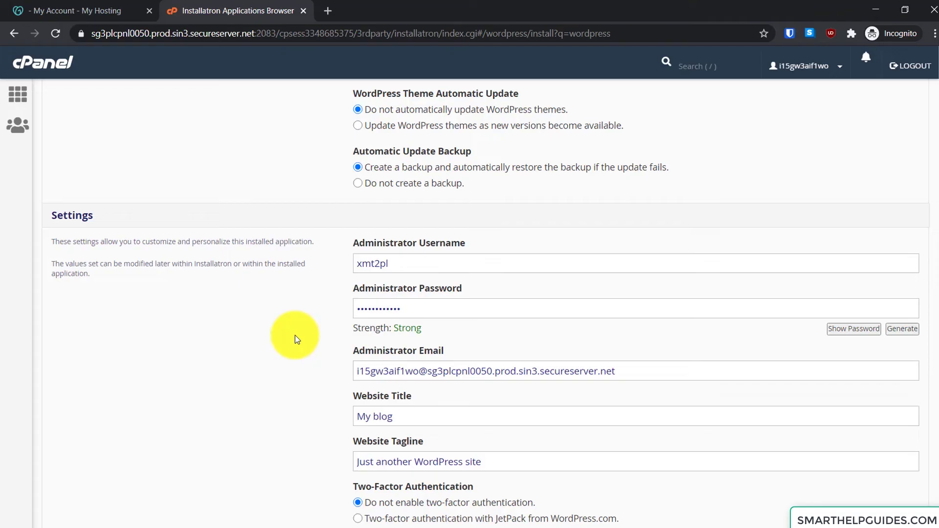
- Set Limit Login Attempts to 'No, do not limit failed login attempts.'
scroll(289, 335, "down", 4)
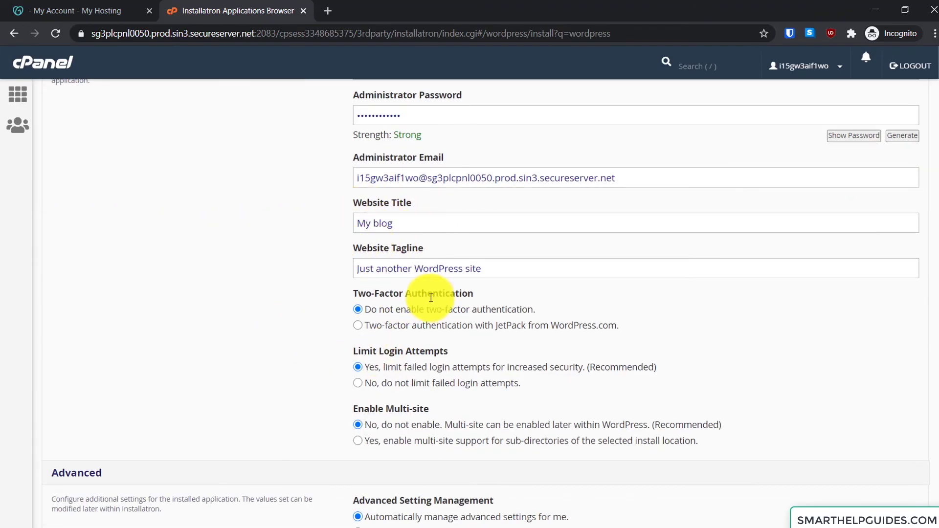
scroll(303, 324, "down", 1)
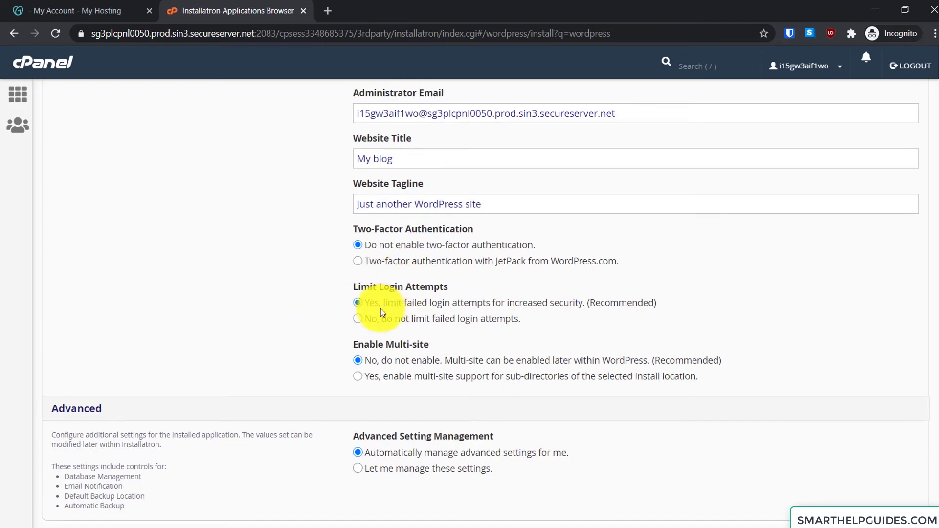
left_click(390, 286)
left_click_drag(389, 285, 472, 291)
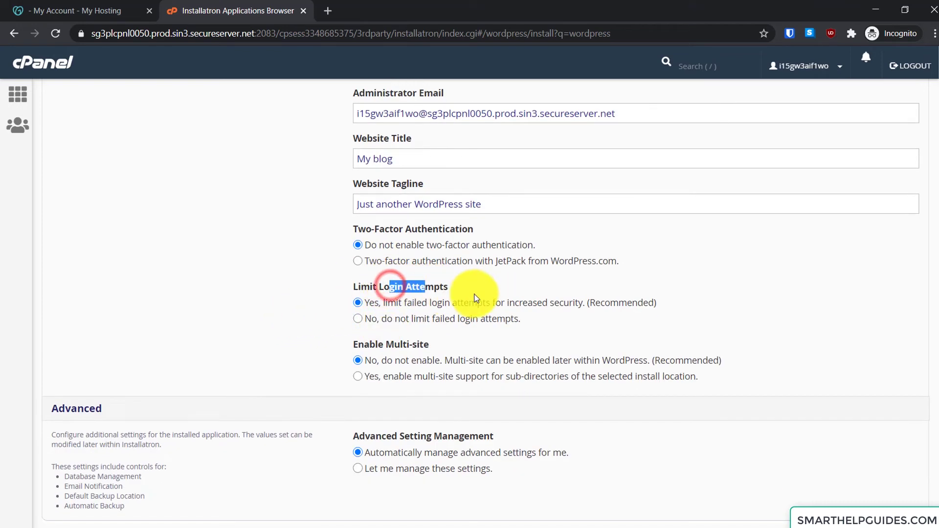
left_click(474, 290)
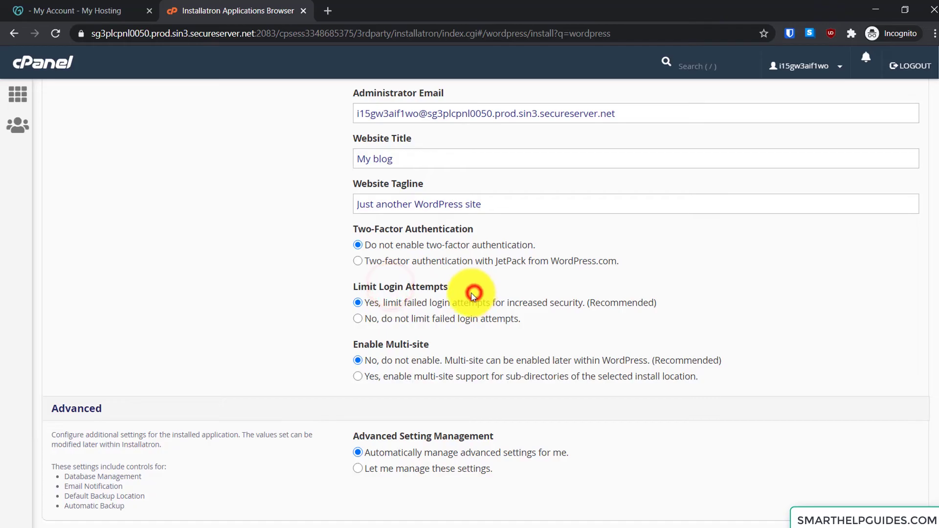
left_click(357, 319)
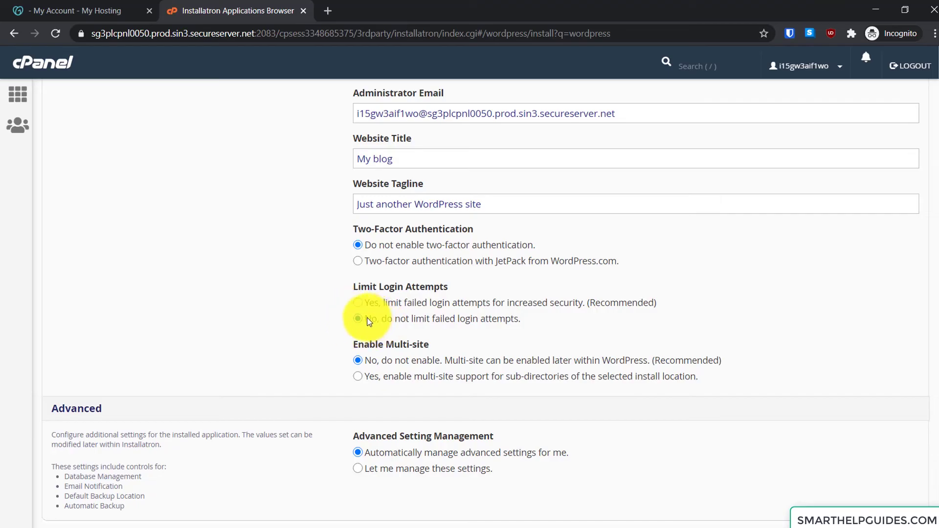
scroll(336, 333, "down", 3)
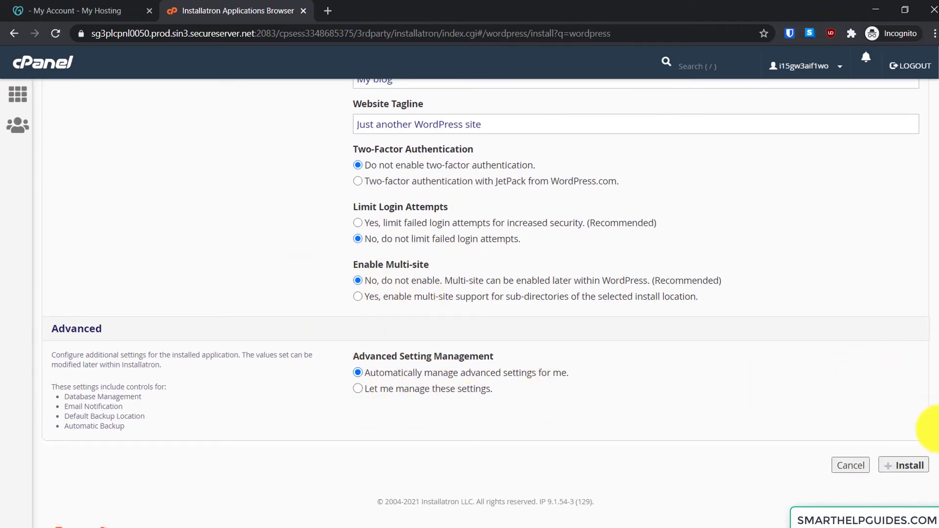
- Install WordPress and open the new bestwpguides.xyz homepage in a new tab
left_click(893, 472)
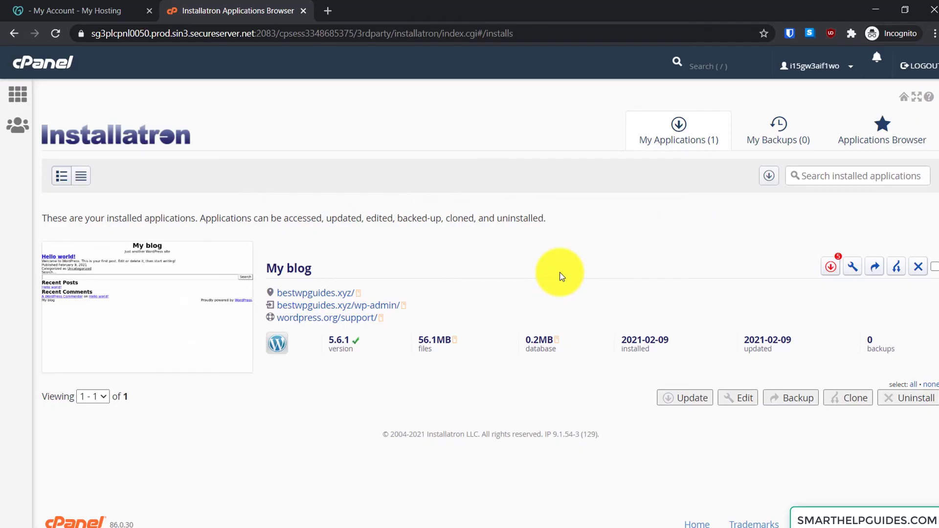
right_click(334, 294)
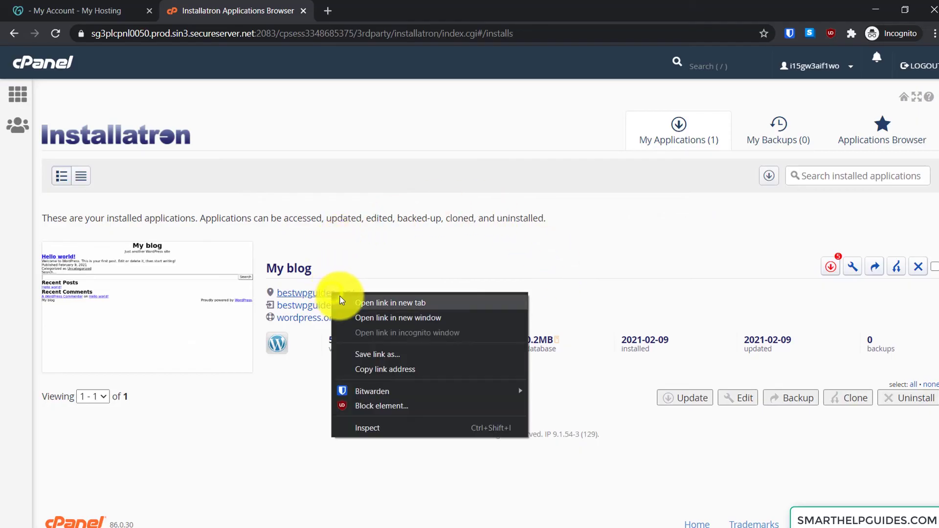
left_click(341, 302)
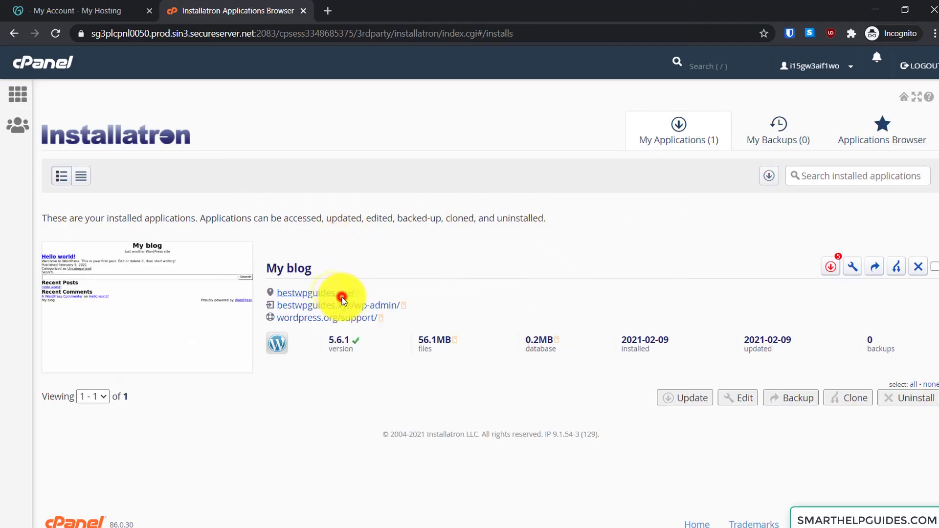
- Open bestwpguides.xyz/wp-admin in a new tab and switch to the dashboard
right_click(383, 307)
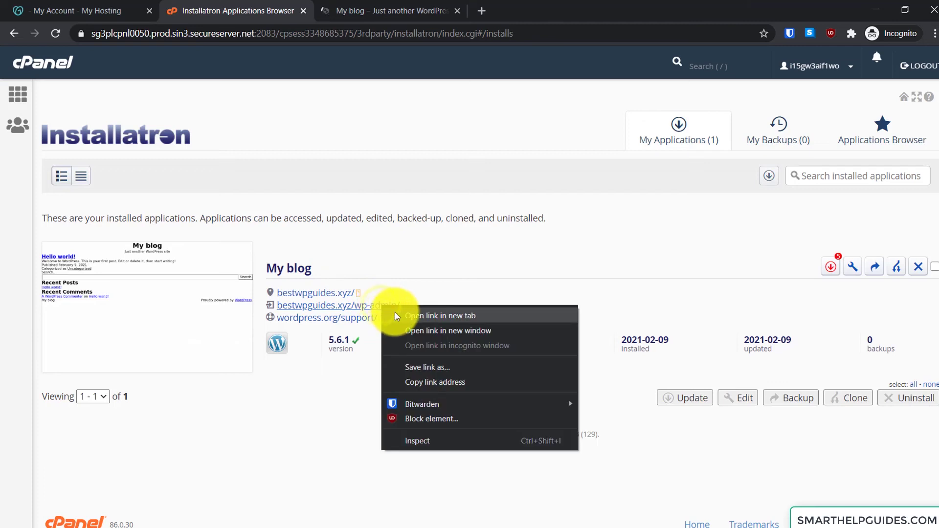
left_click(396, 315)
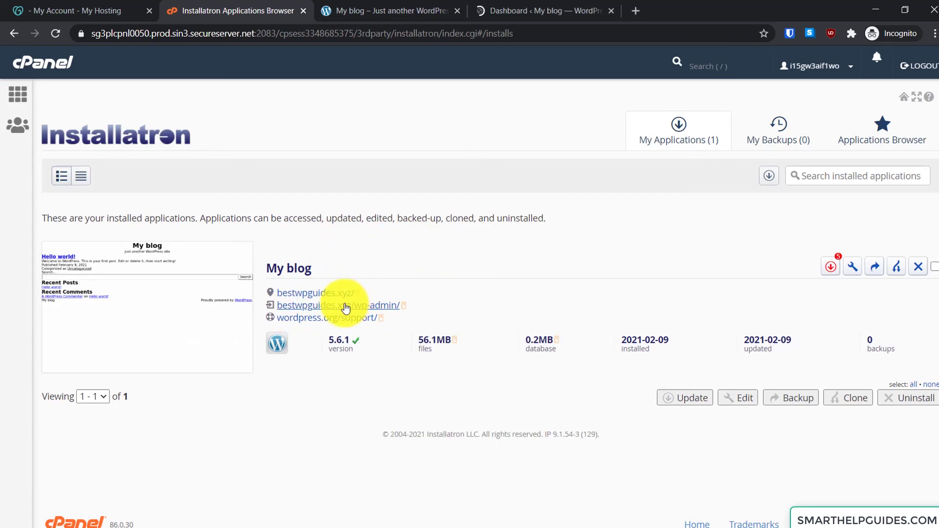
left_click(504, 10)
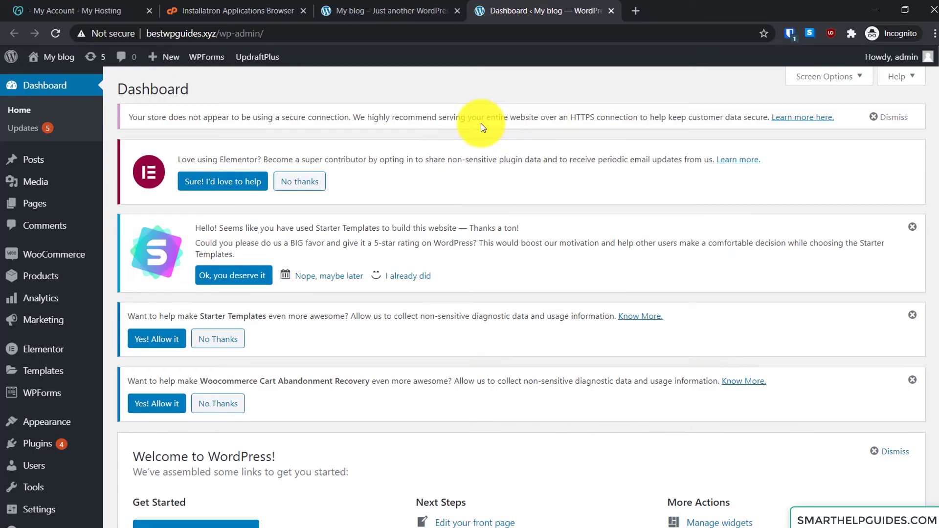
- Log out from the Howdy, admin menu, then return to the blog homepage tab
mouse_move(909, 55)
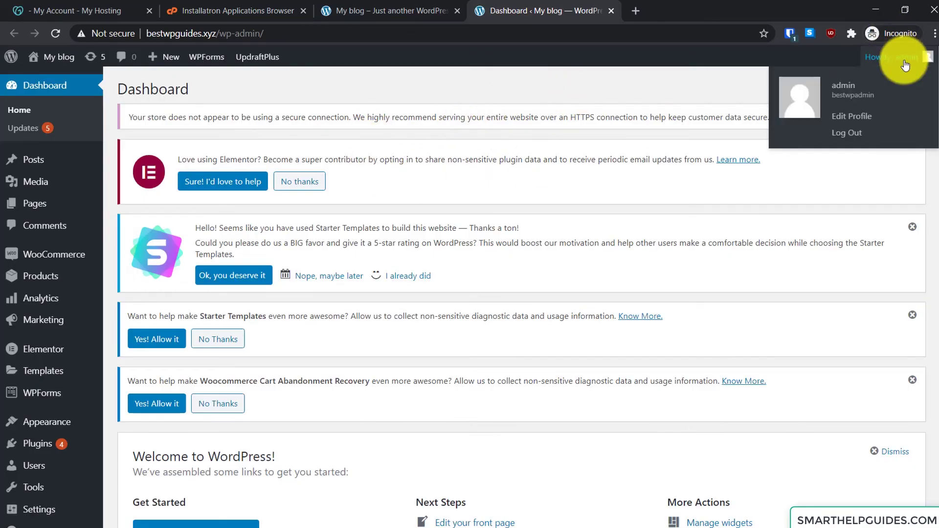
left_click(853, 130)
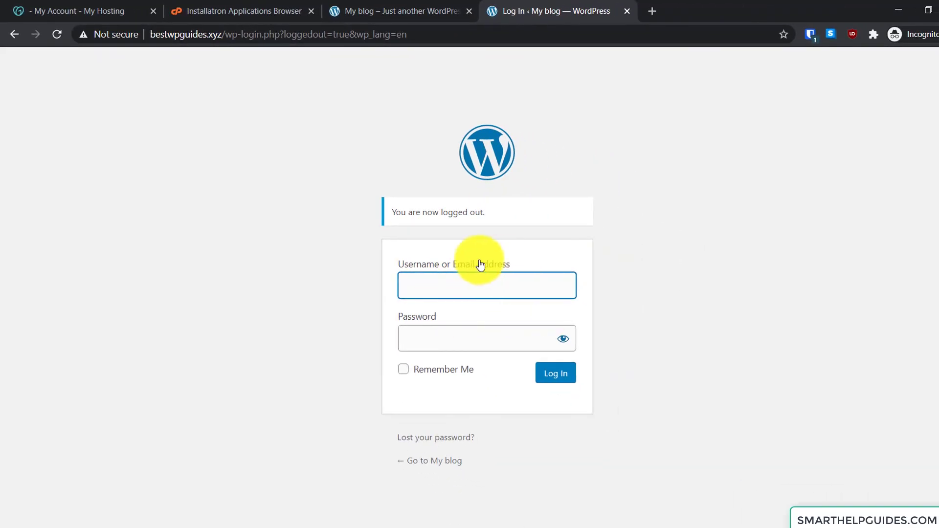
left_click(450, 288)
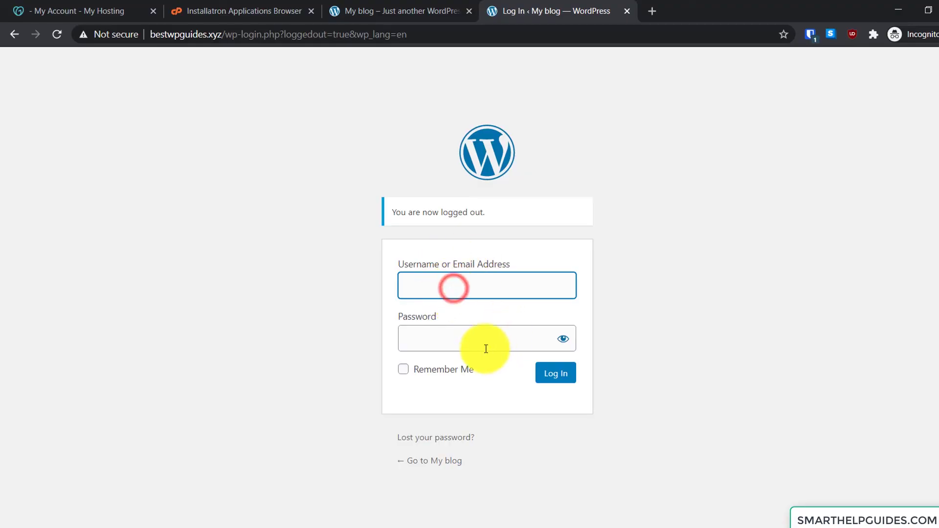
left_click(475, 336)
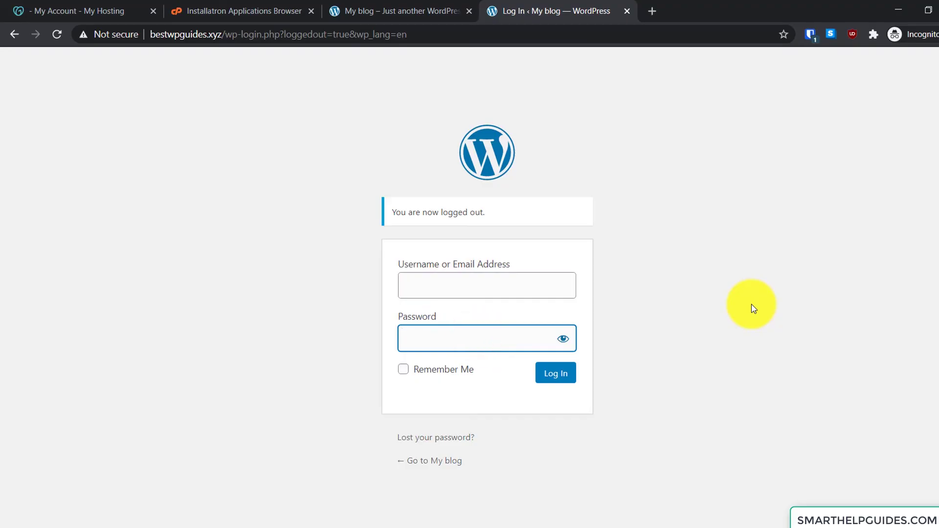
left_click(415, 11)
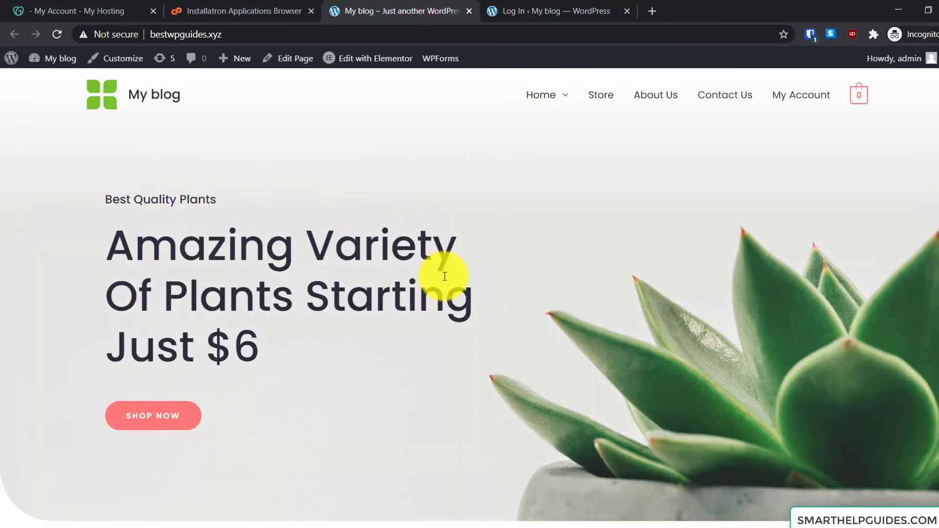
scroll(324, 248, "down", 10)
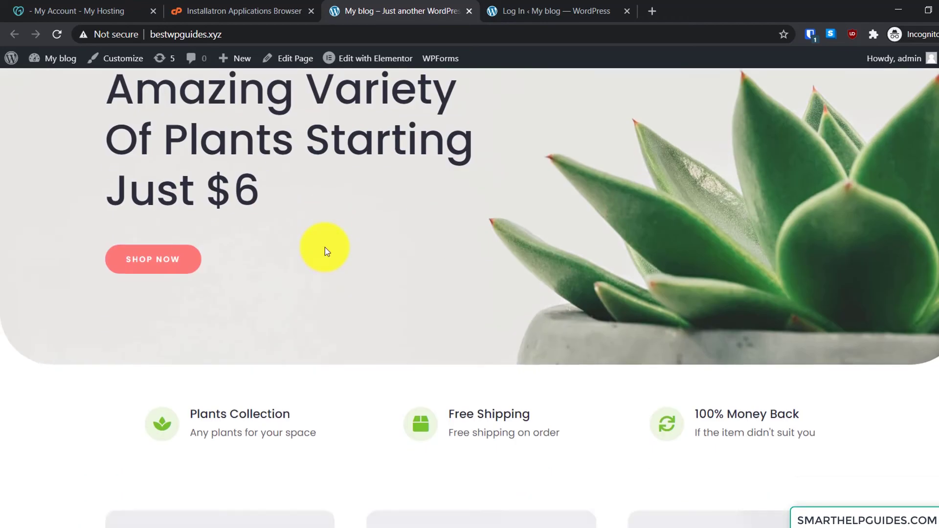
scroll(324, 248, "down", 15)
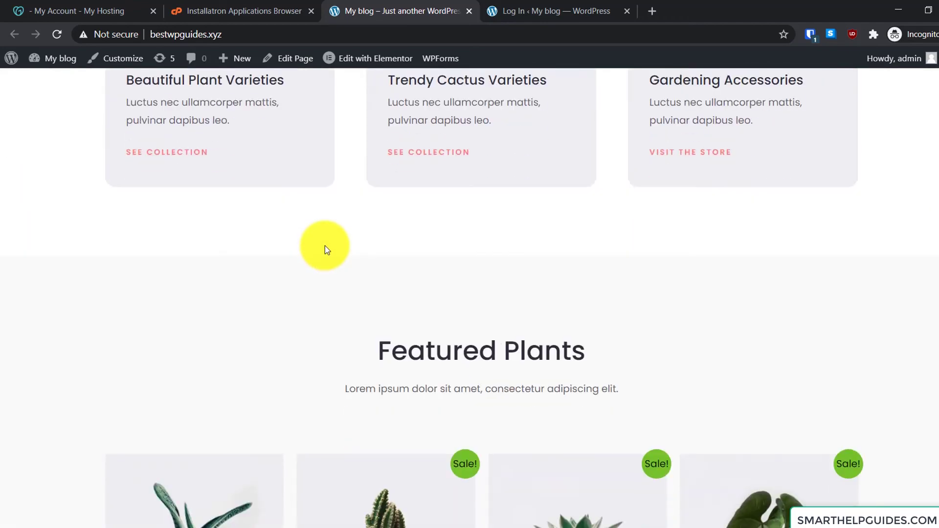
scroll(327, 246, "down", 20)
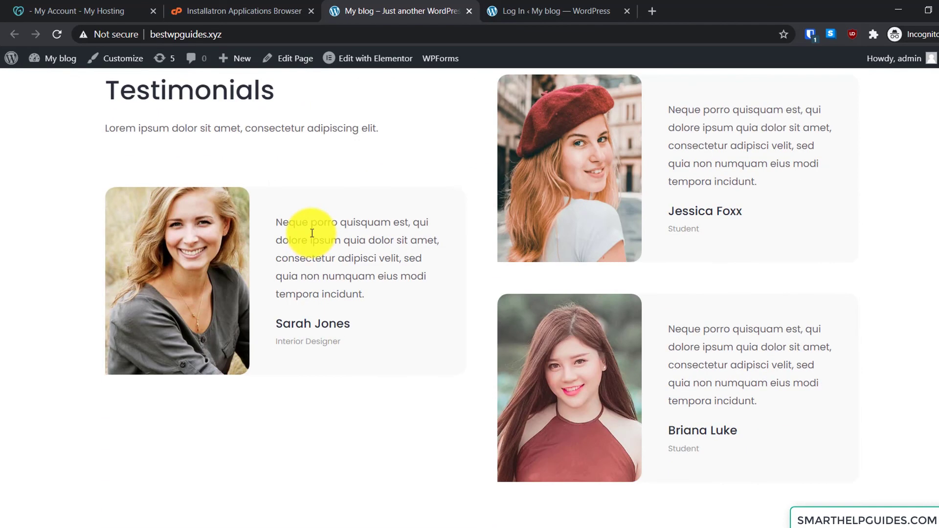
scroll(311, 234, "down", 8)
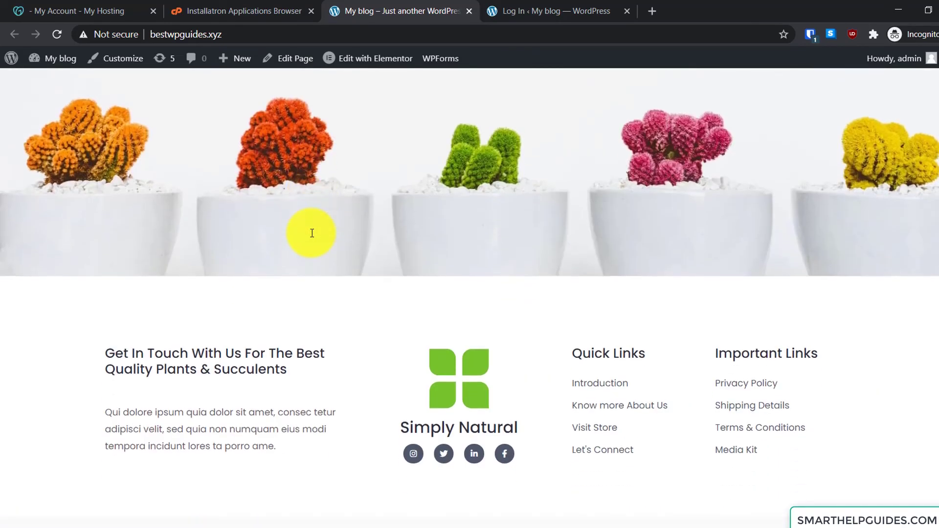
scroll(666, 299, "up", 1)
scroll(665, 298, "up", 3)
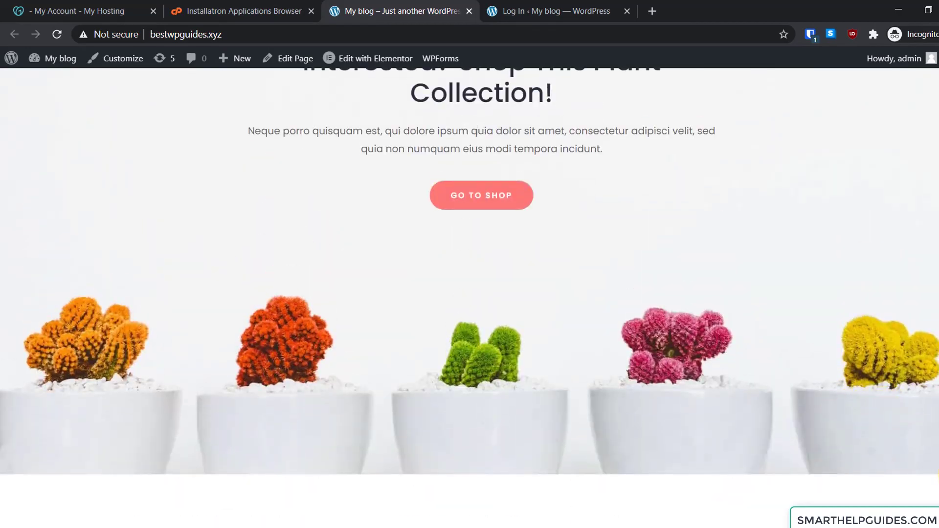
scroll(898, 110, "up", 20)
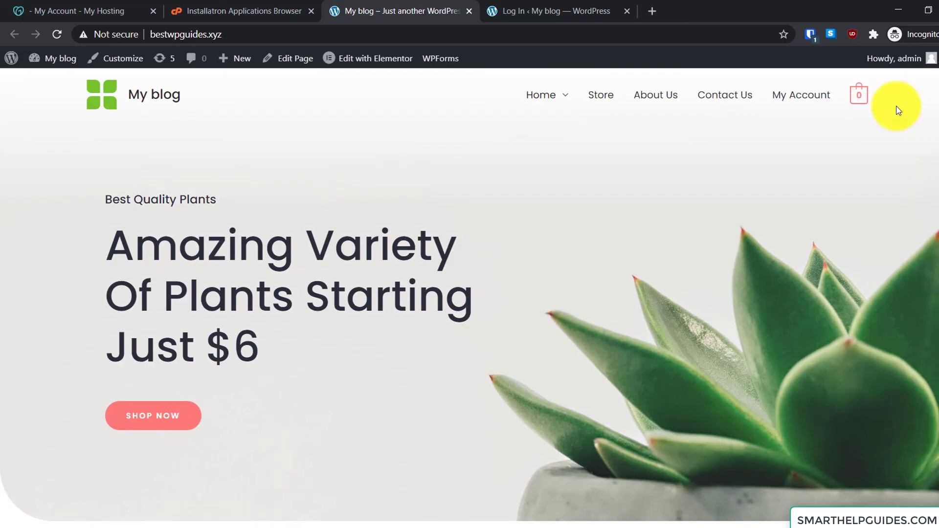